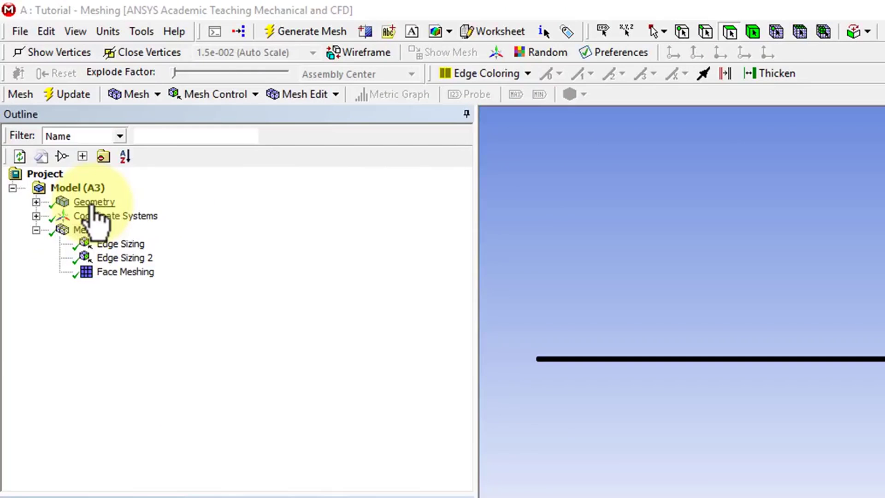
- Show the geometry without the mesh and create a named selection "inlet" from the vertical edge at the pipe's left end
left_click(94, 205)
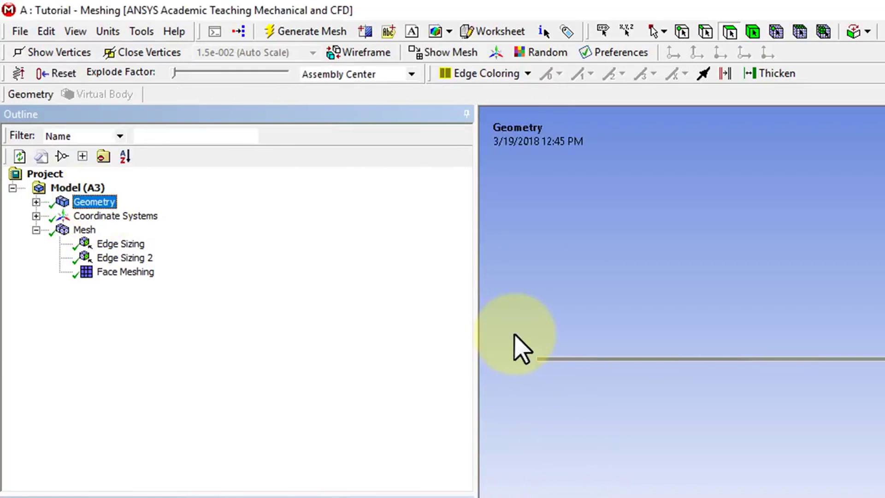
right_click_drag(519, 334, 560, 378)
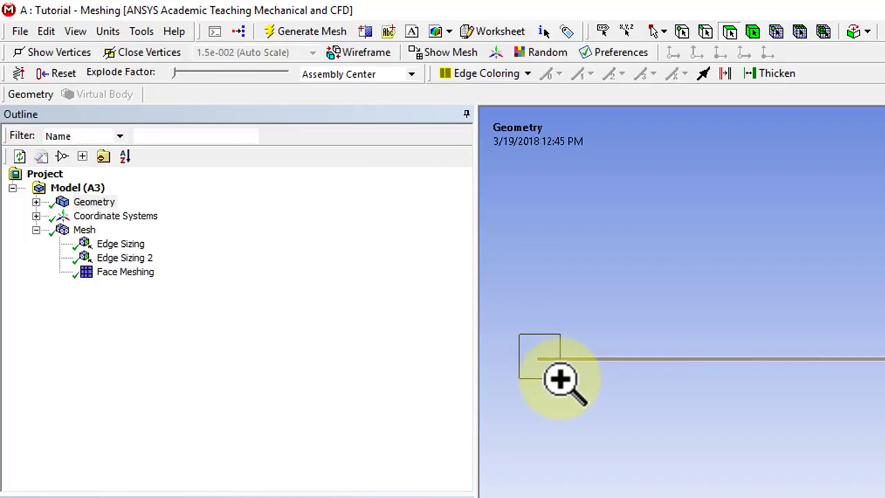
right_click_drag(560, 379, 561, 378)
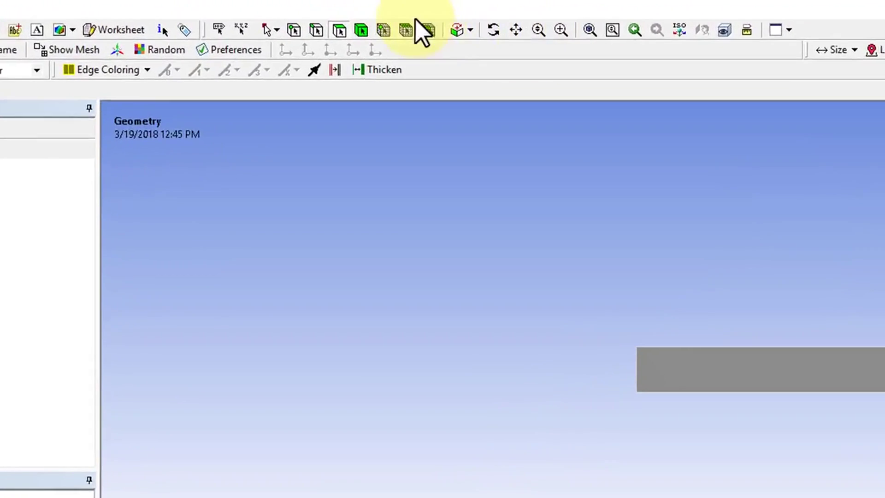
left_click(590, 30)
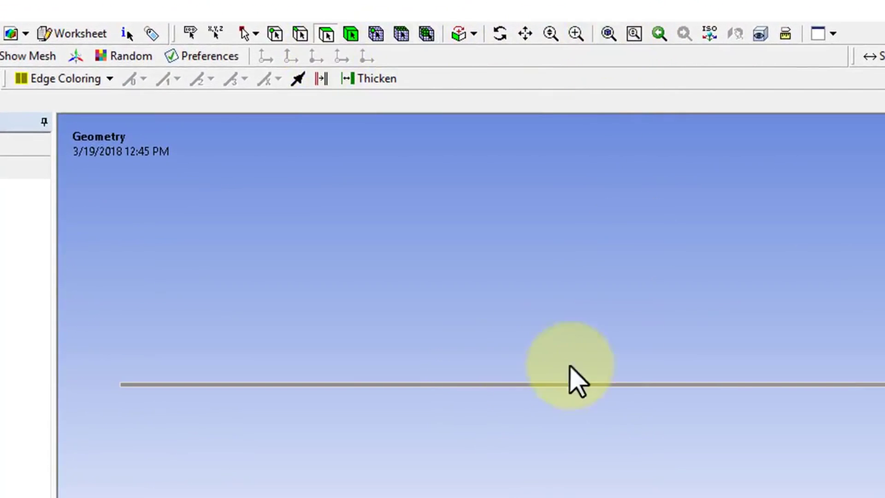
left_click(608, 33)
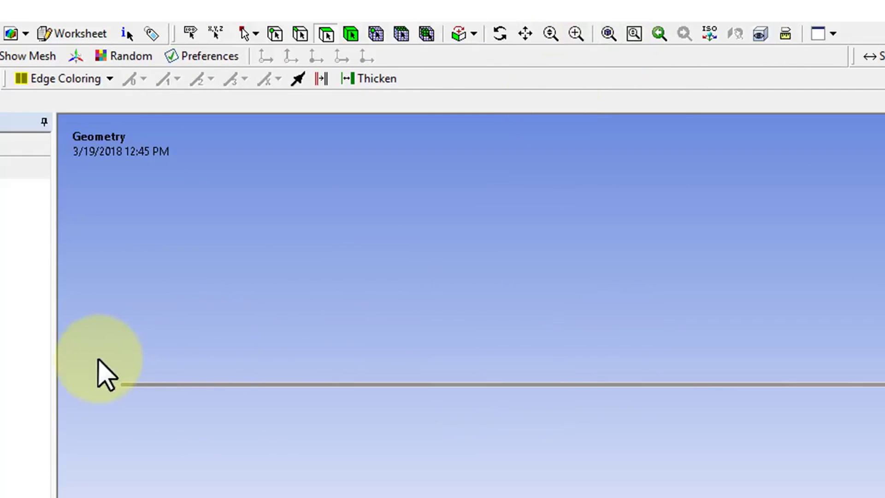
left_click_drag(97, 361, 199, 406)
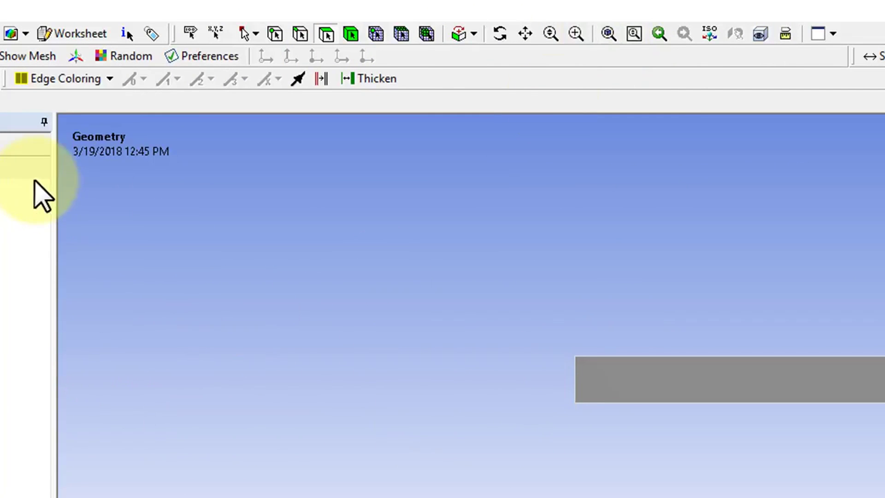
left_click(298, 35)
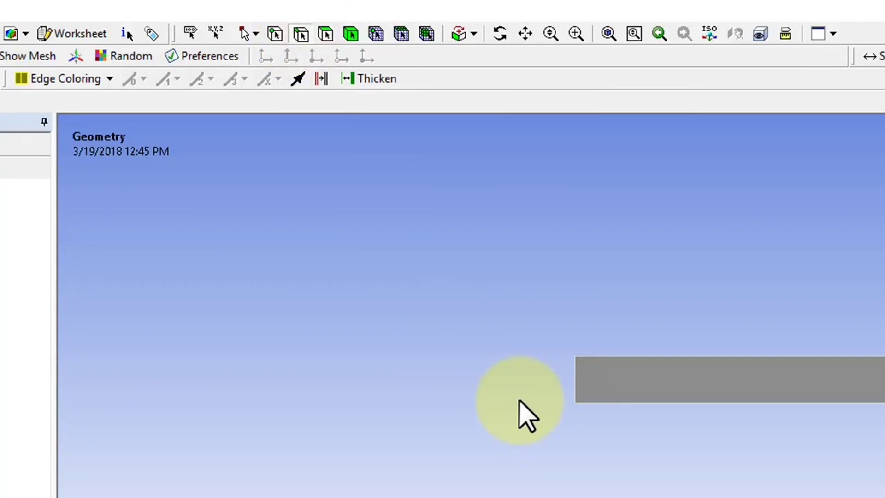
left_click(578, 387)
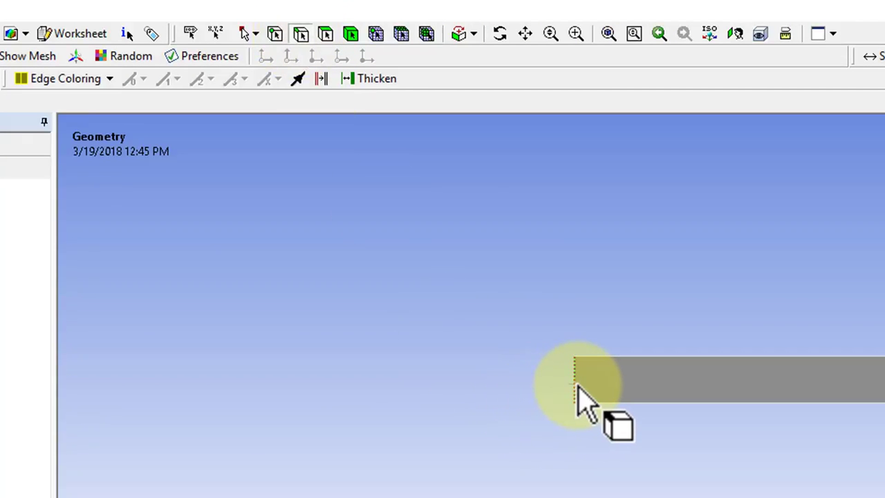
right_click(577, 387)
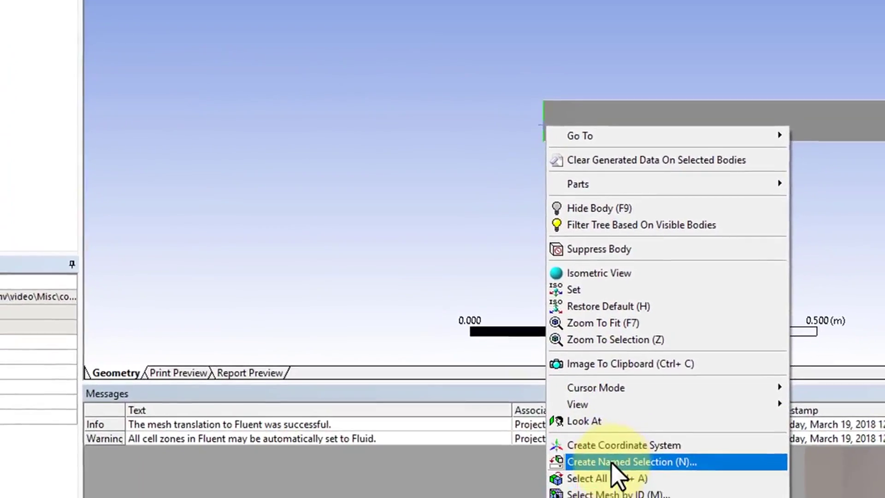
left_click(613, 462)
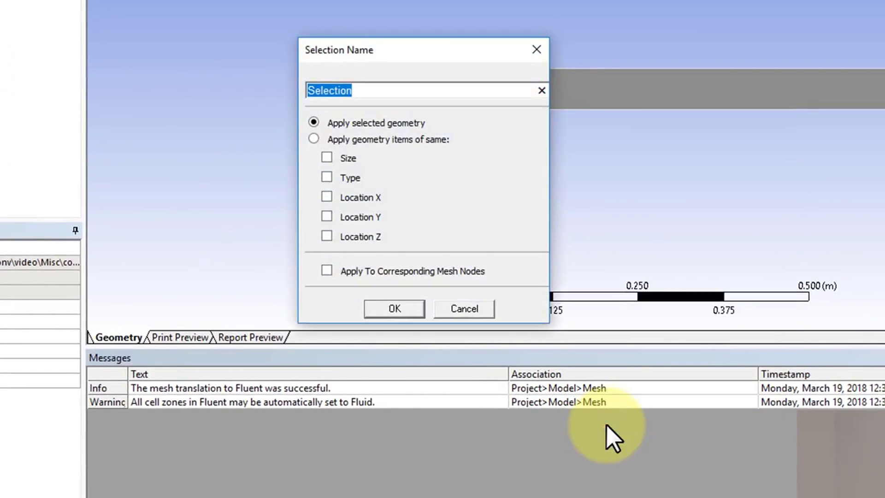
type("inlet")
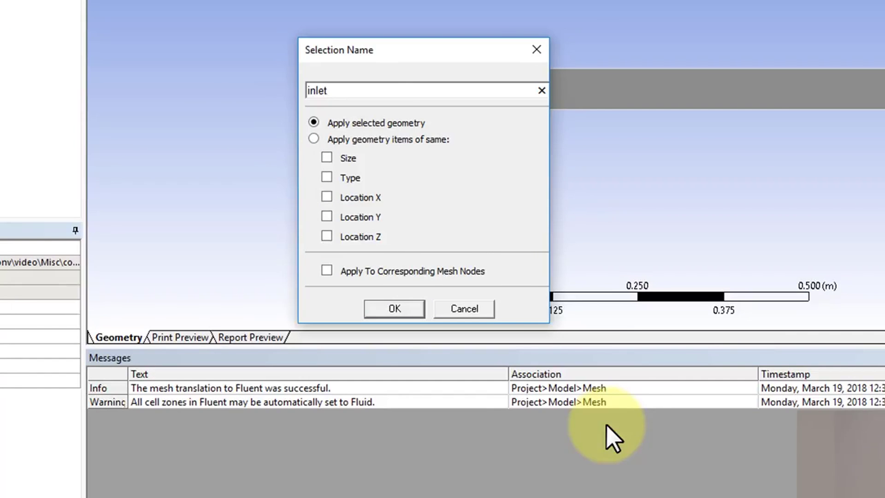
left_click(393, 309)
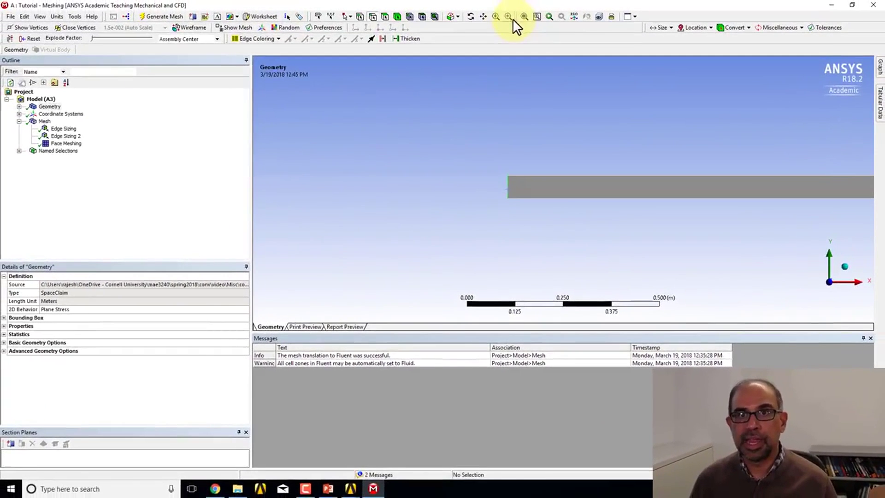
- Create a named selection "outlet" from the vertical edge at the pipe's right end
left_click(524, 16)
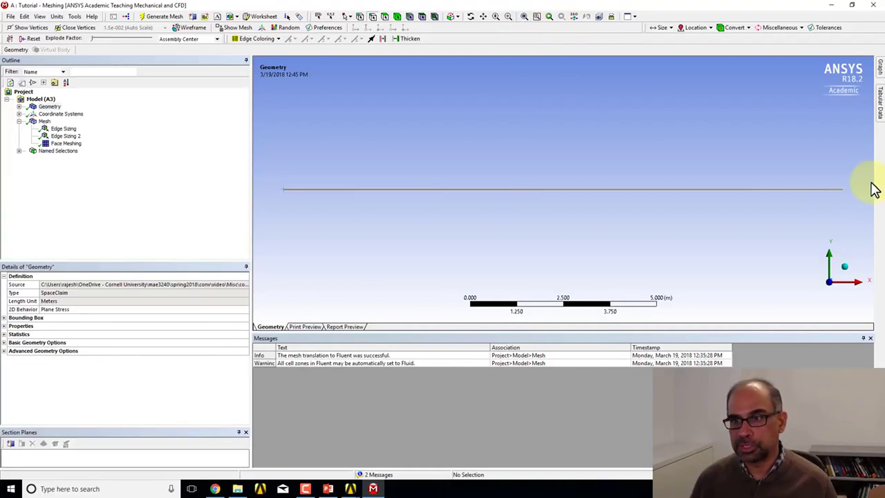
right_click_drag(824, 179, 854, 206)
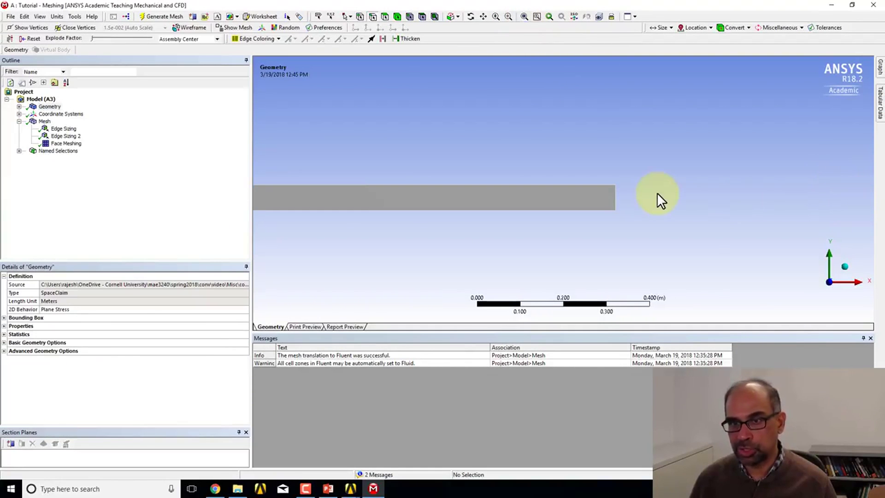
left_click(616, 198)
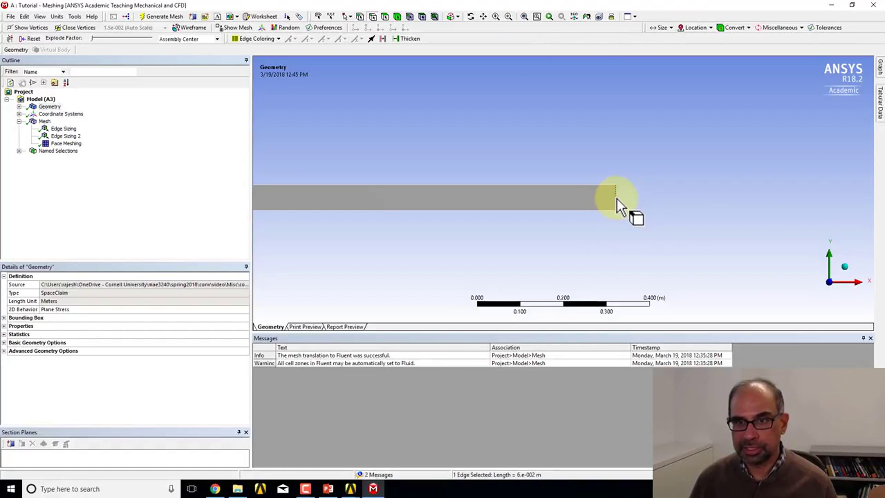
right_click(616, 199)
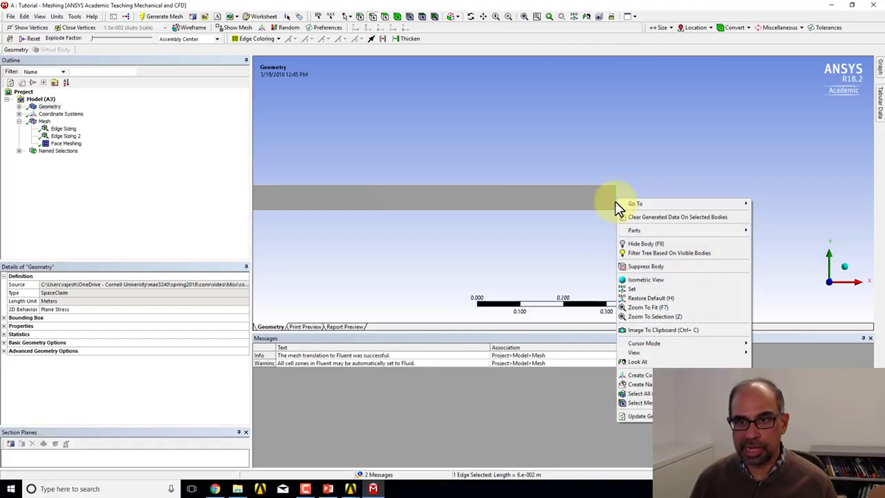
left_click(643, 384)
type("o")
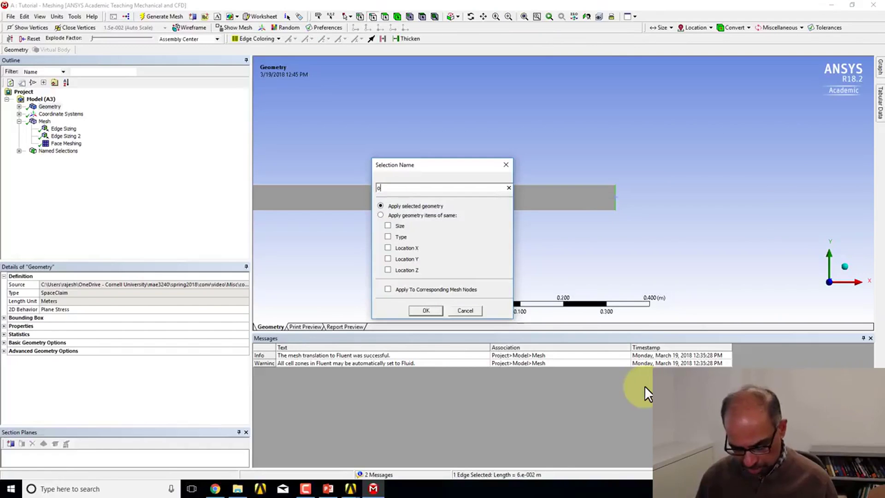
type("utlet")
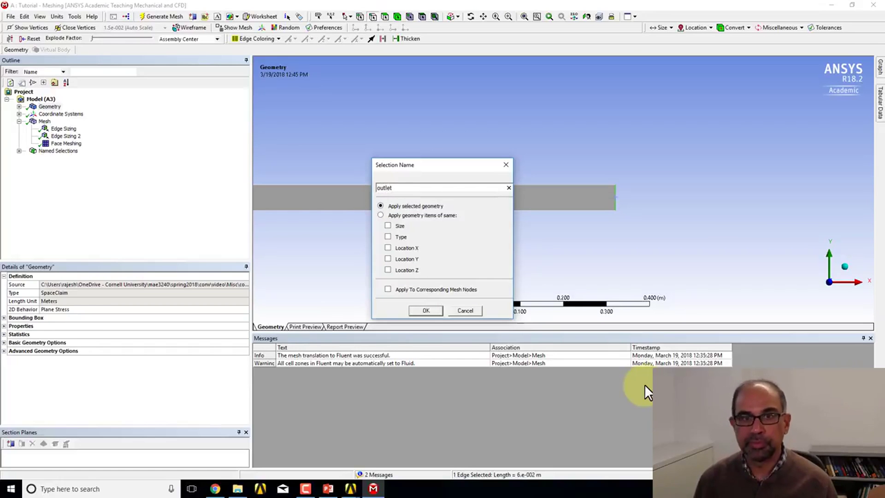
left_click(429, 311)
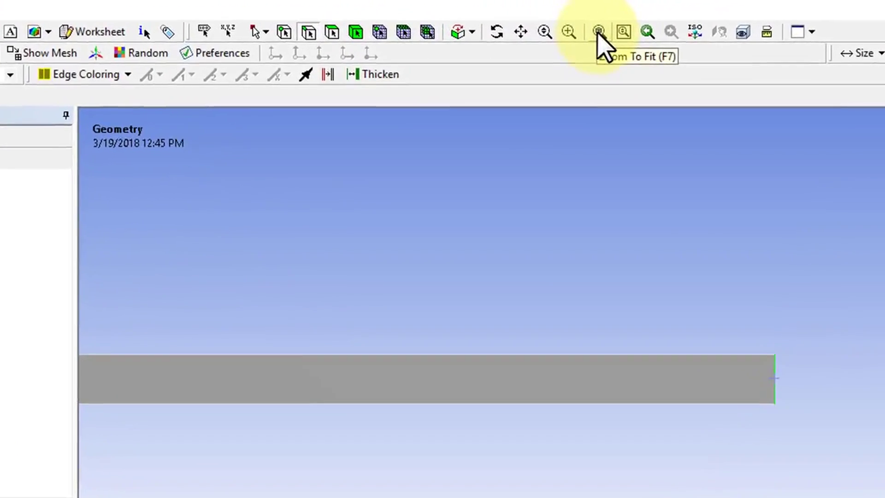
- Create a named selection "centerline" from both lower horizontal edges of the pipe, either side of the split
left_click(599, 32)
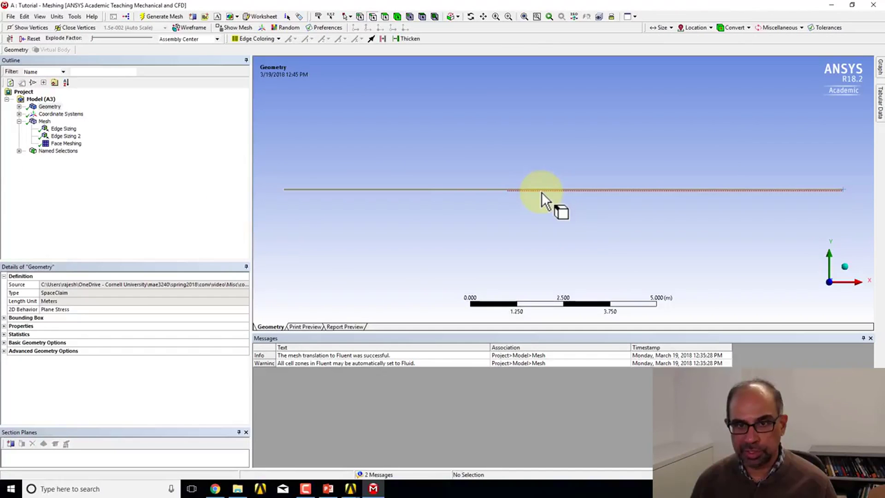
left_click(471, 192)
right_click_drag(490, 171, 528, 209)
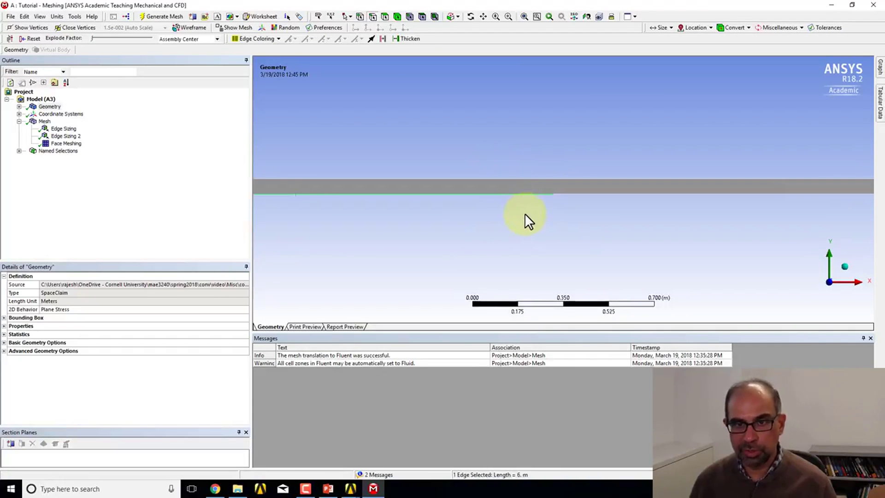
left_click(593, 194, "ctrl")
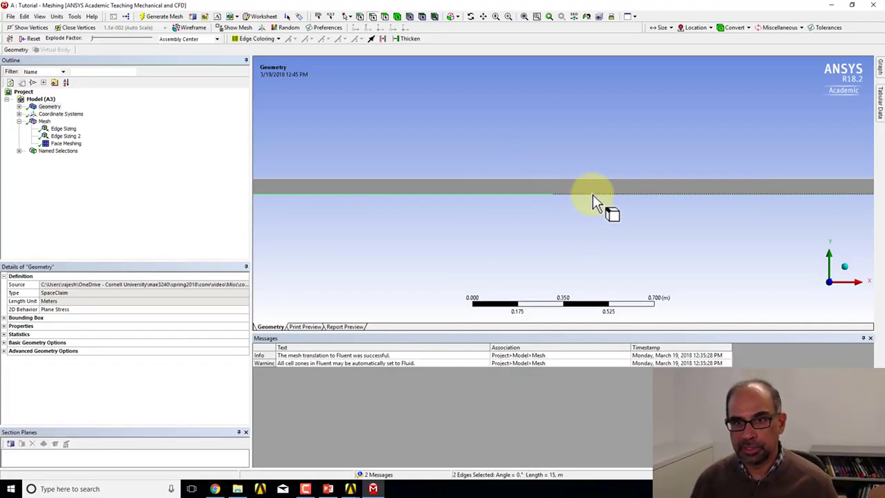
right_click(560, 193)
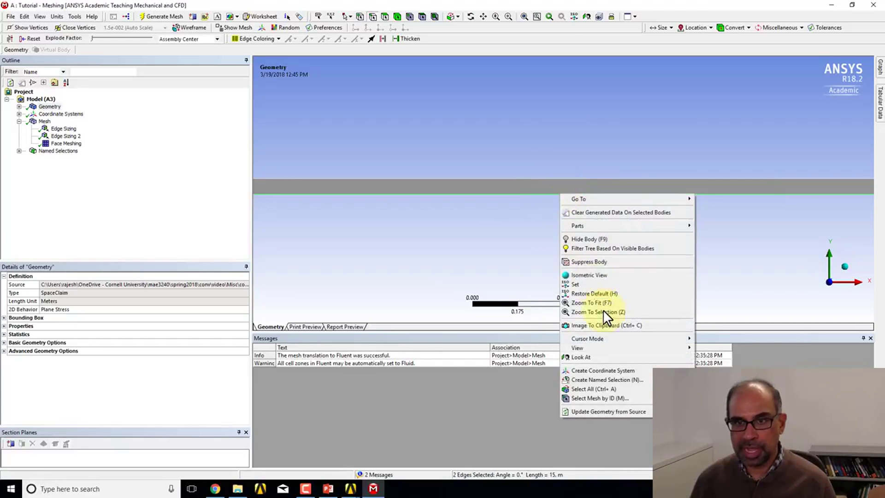
left_click(609, 379)
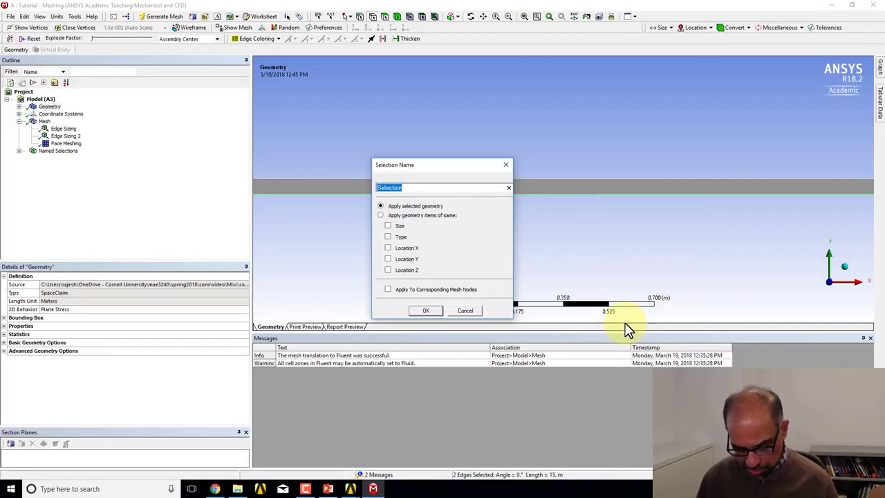
type("centerline")
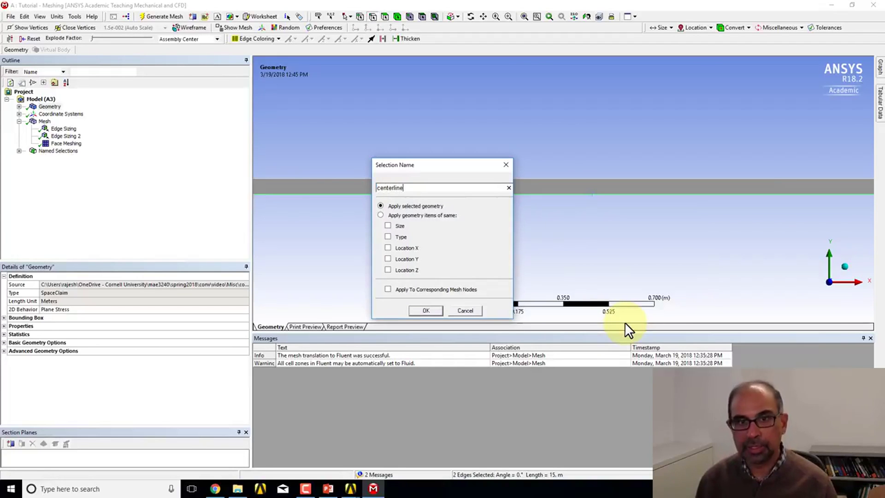
left_click(434, 308)
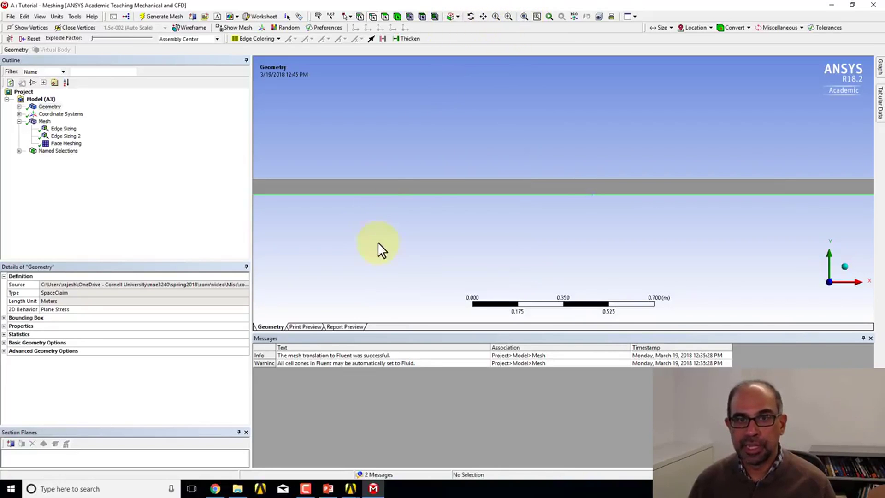
- Create a named selection "wall_unheated" from the upper horizontal edge on the inlet side of the split
left_click(387, 179)
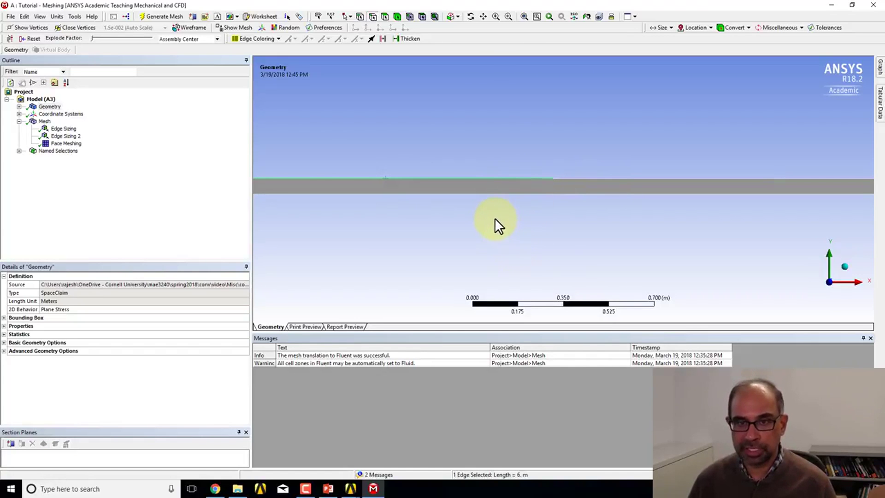
right_click(484, 181)
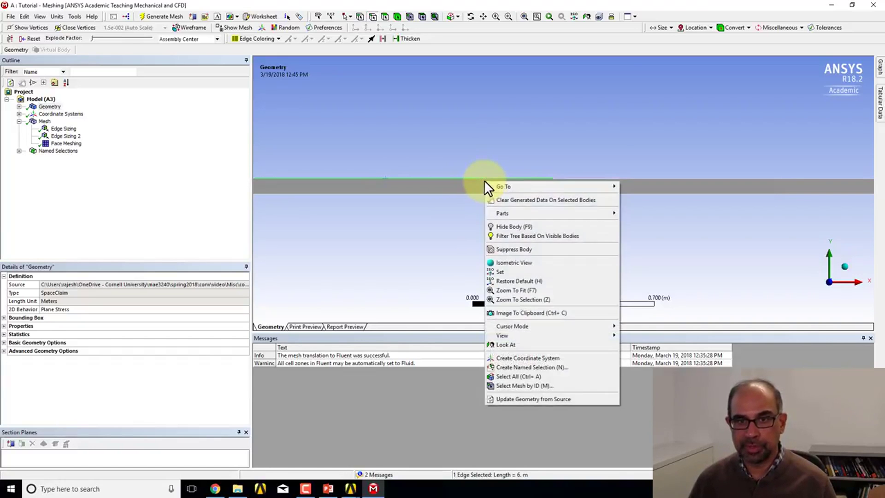
left_click(546, 367)
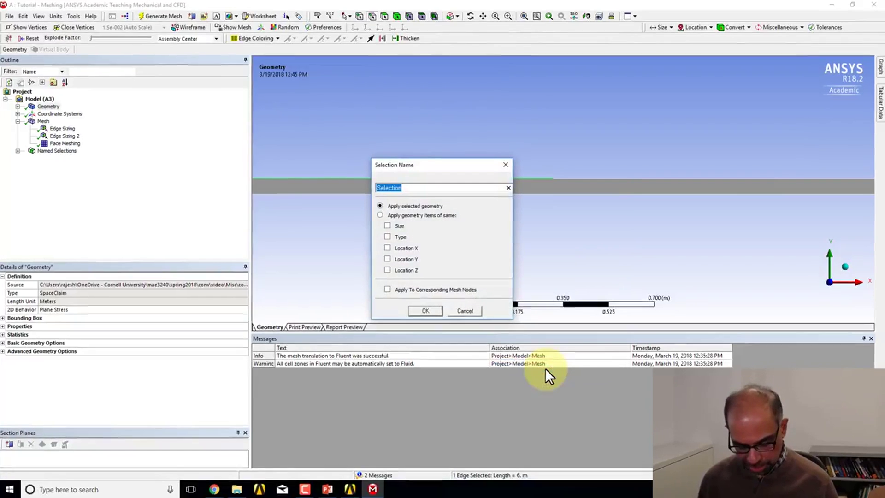
type("wall_u")
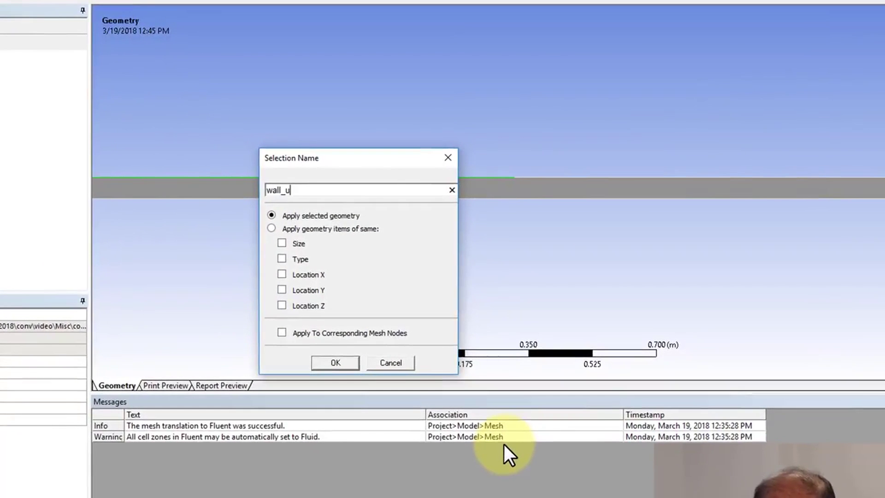
type("nheated")
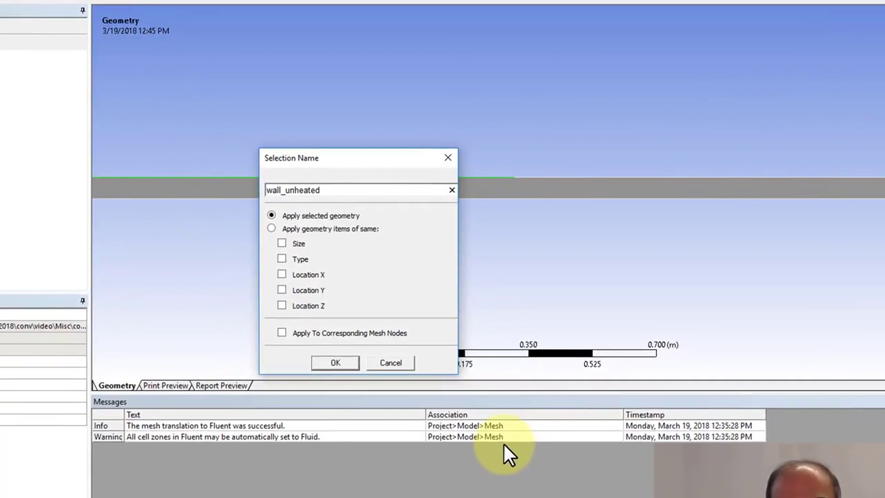
left_click(335, 363)
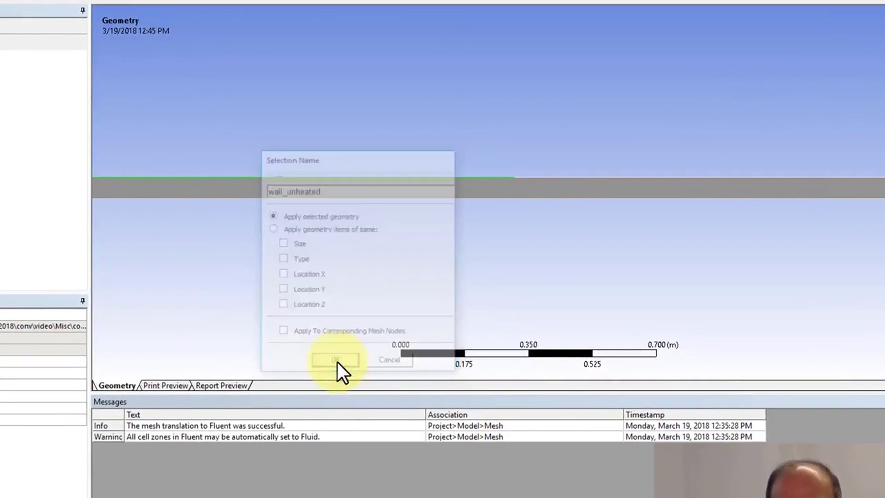
- Create a named selection "wall_heated" from the upper horizontal edge on the outlet side of the split
right_click(603, 178)
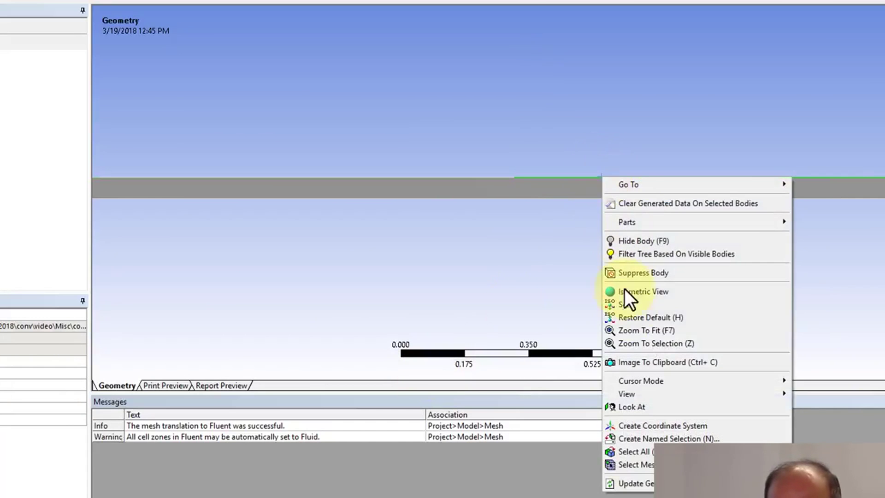
left_click(643, 439)
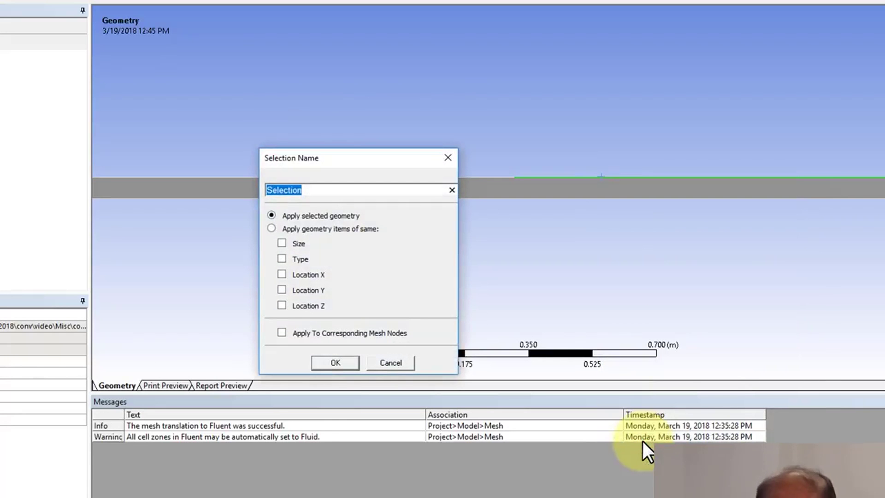
type("wall_")
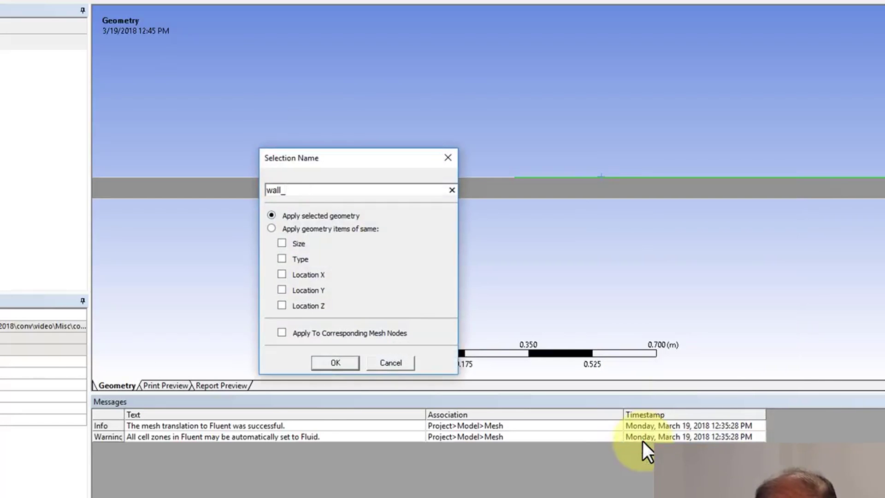
type("heated")
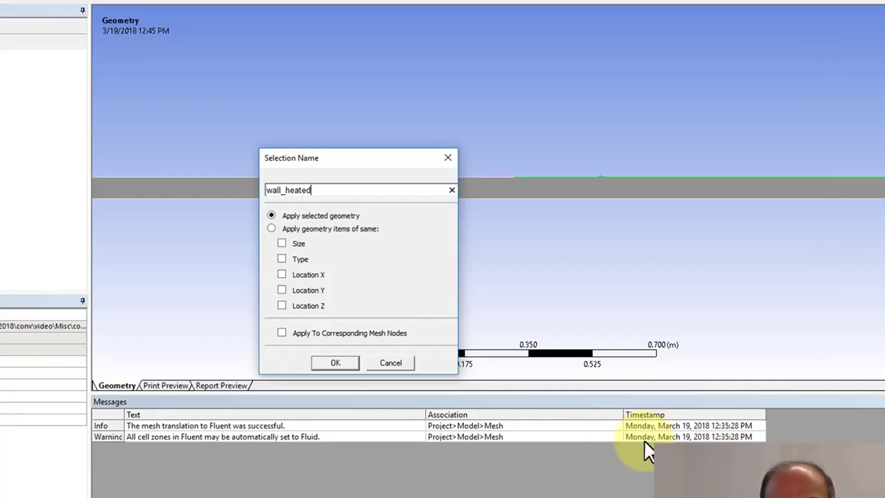
left_click(335, 363)
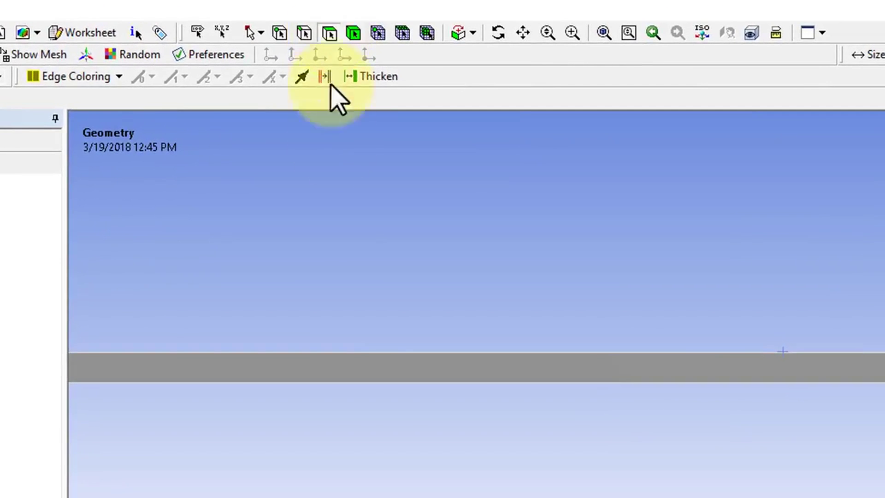
- Create a named selection "flow_domain" from the pipe's surface face
left_click(344, 367)
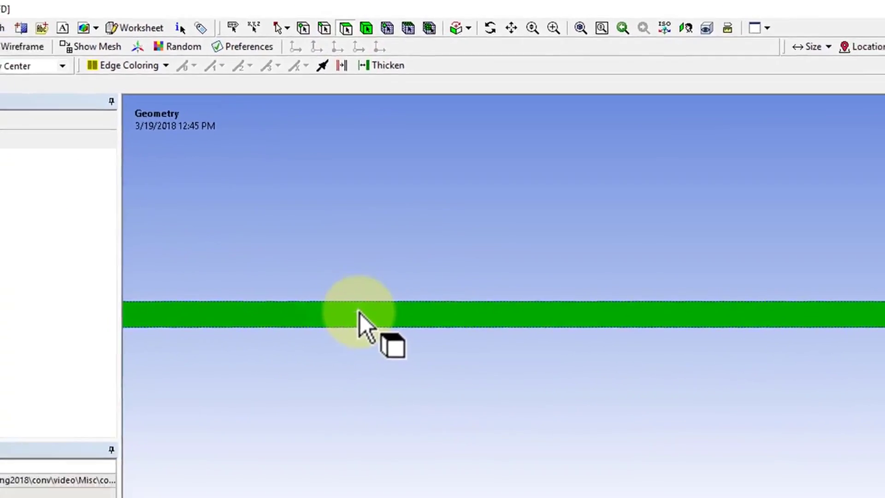
right_click(361, 313)
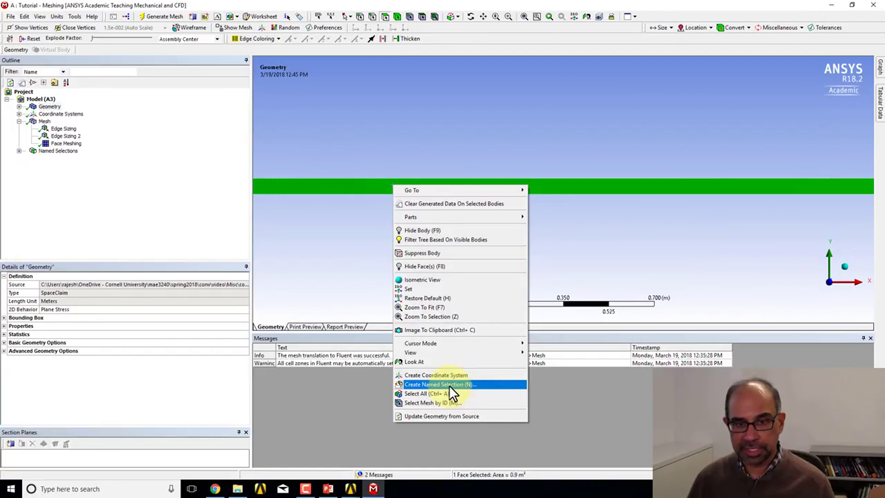
left_click(449, 384)
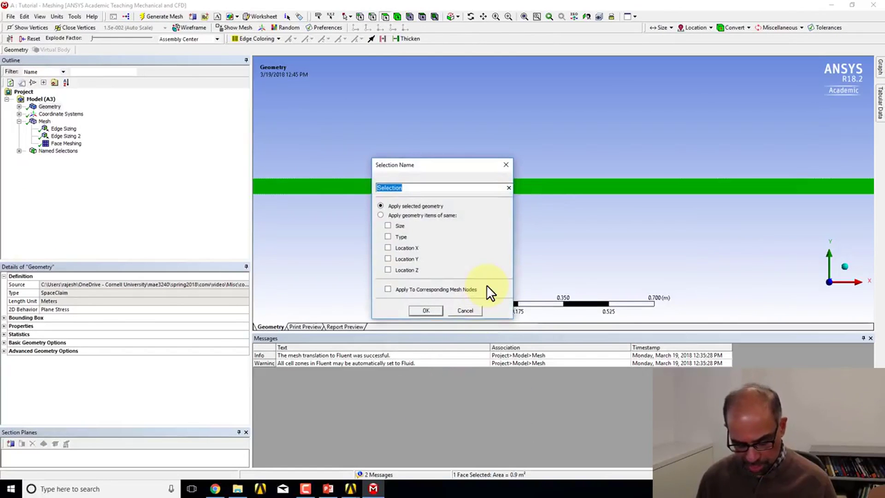
type("flow_d")
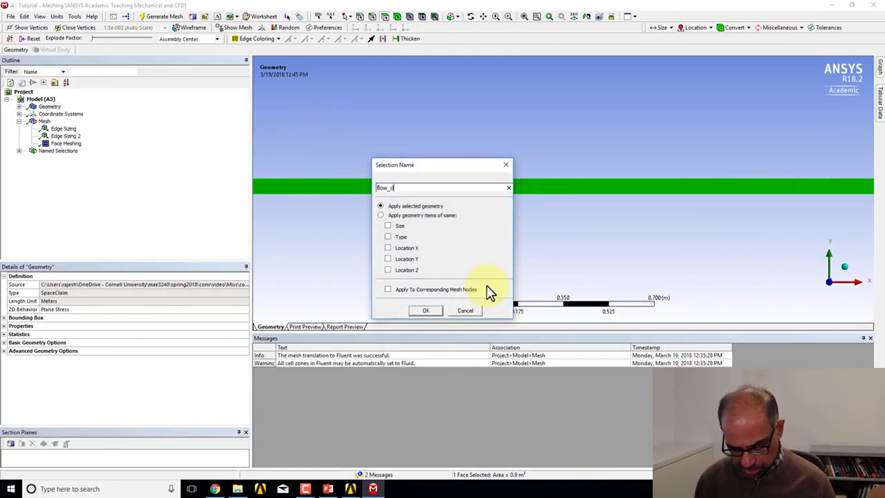
type("omain")
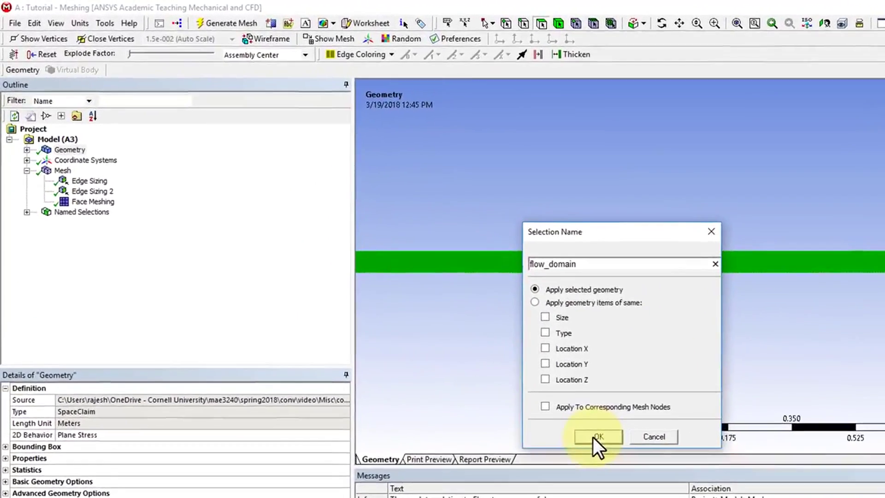
left_click(597, 437)
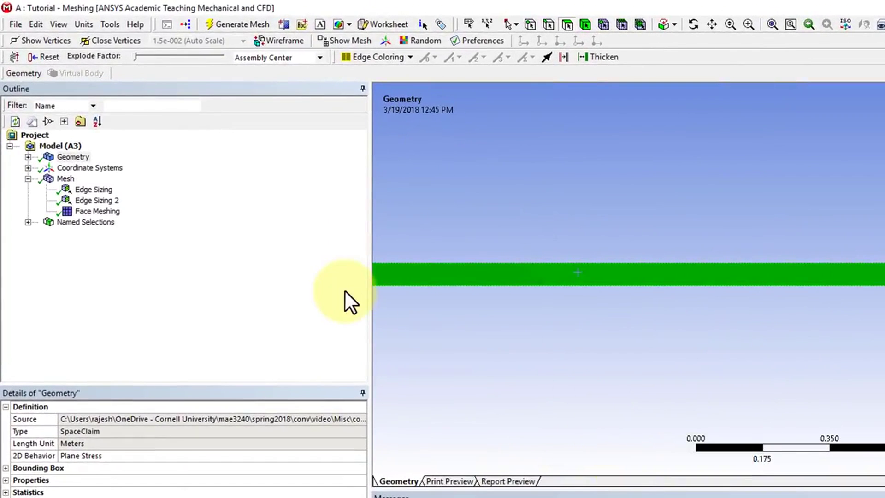
- Display all named selections from inlet to flow_domain together on the geometry, and close Meshing to return to Workbench
left_click(27, 222)
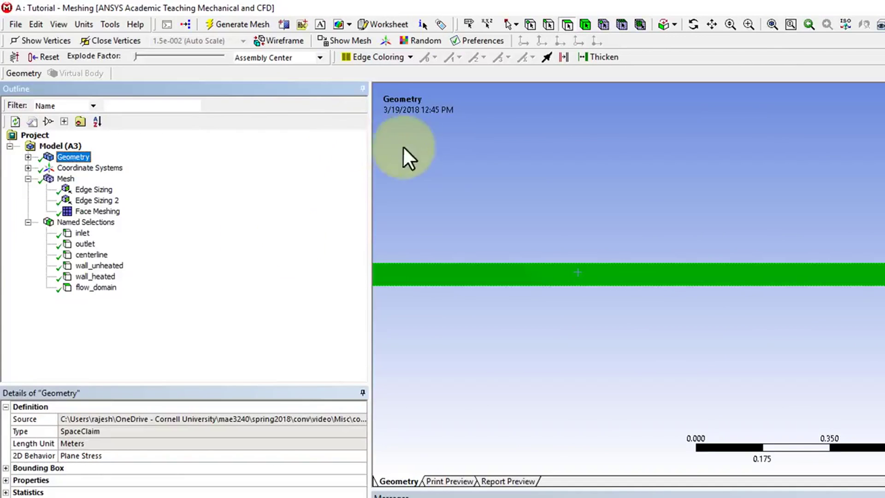
left_click(83, 234)
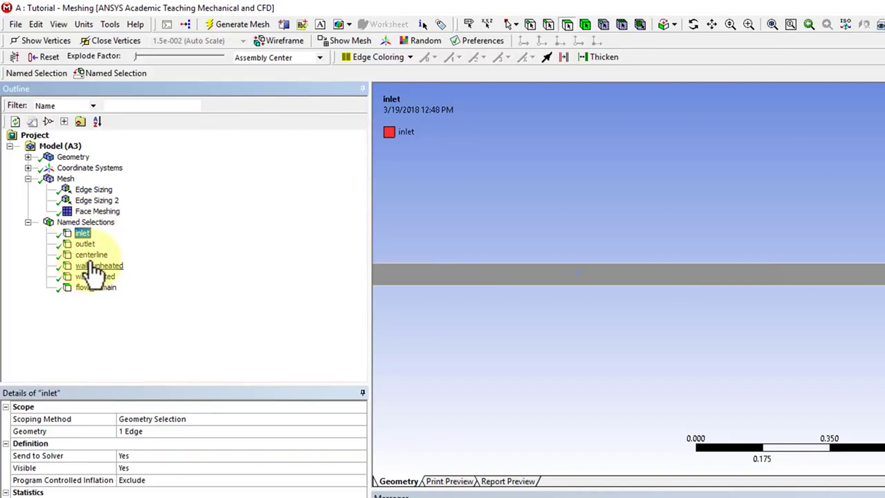
left_click(95, 289, "shift")
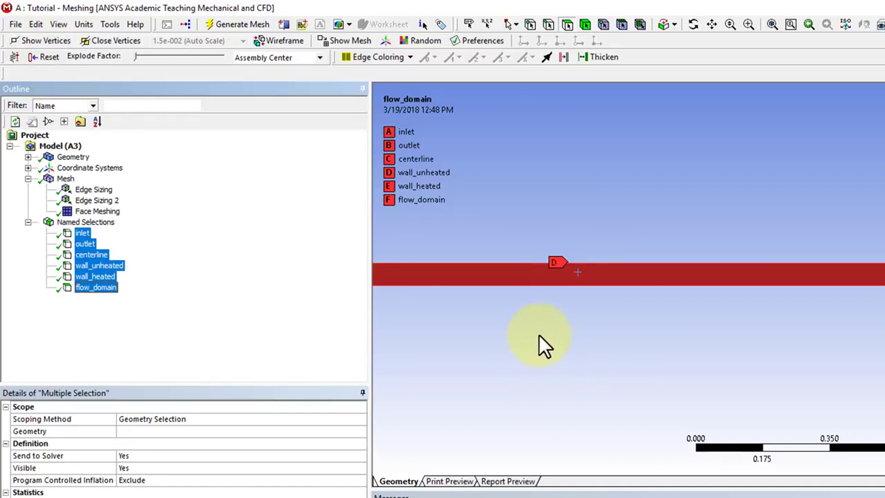
left_click(13, 23)
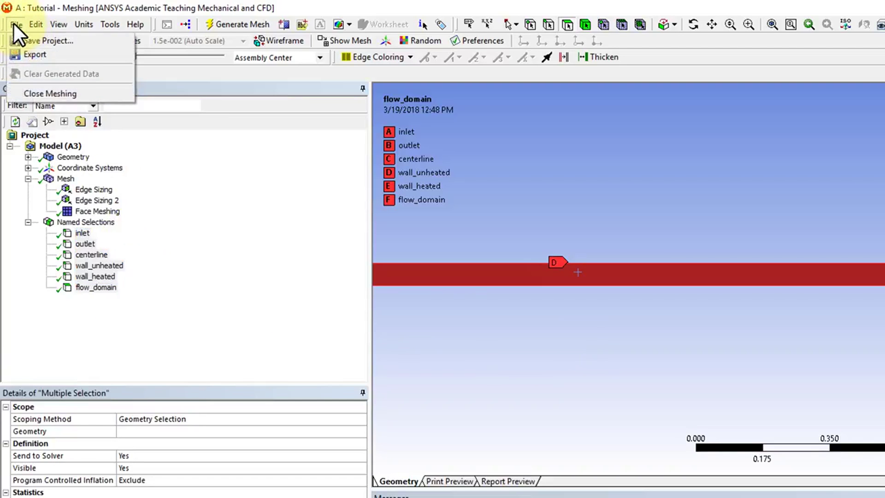
left_click(40, 92)
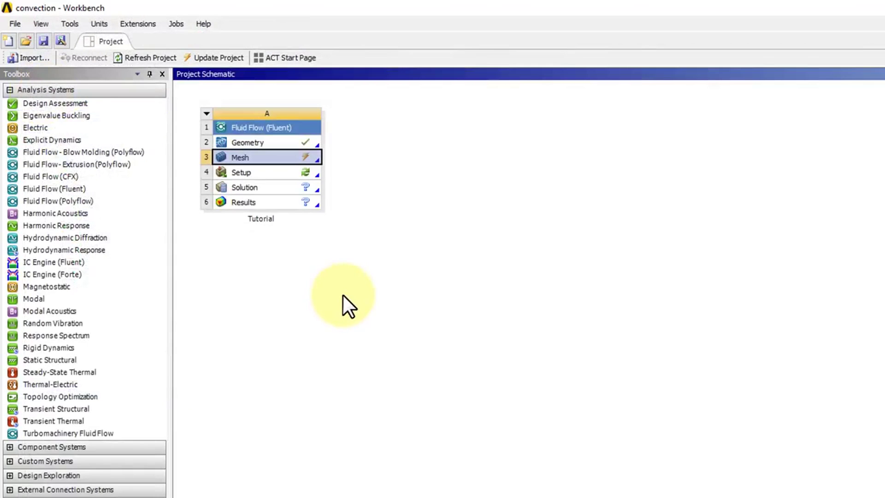
- Update the Mesh cell of the Fluid Flow (Fluent) system and save the project
right_click(288, 156)
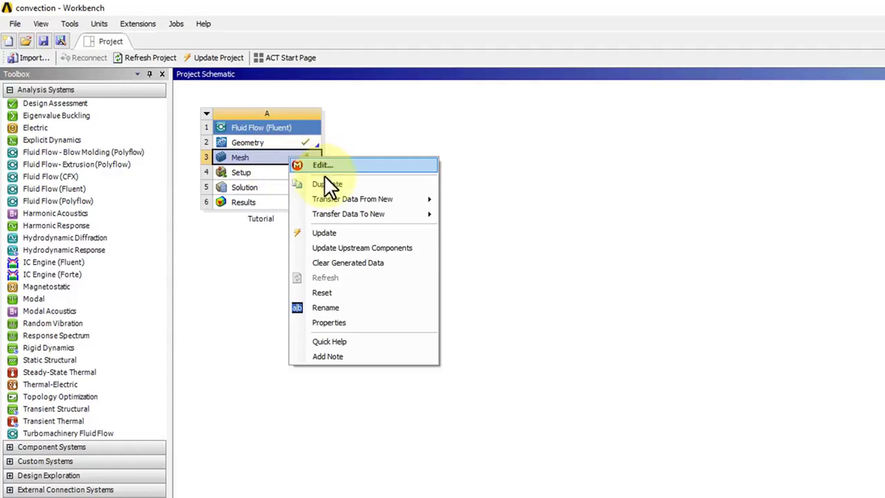
left_click(326, 232)
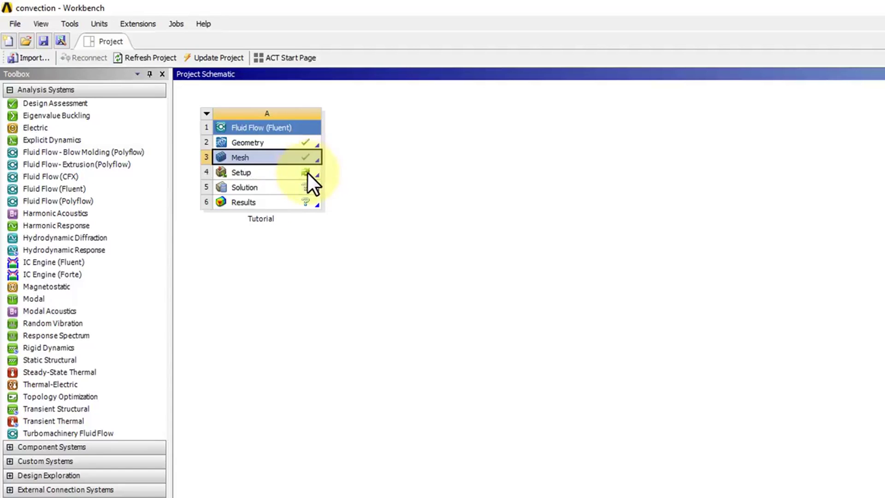
left_click(12, 22)
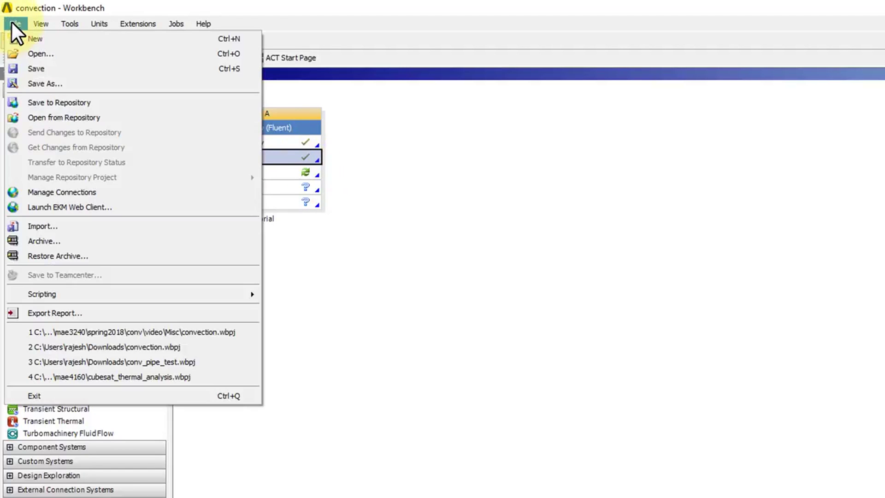
left_click(35, 68)
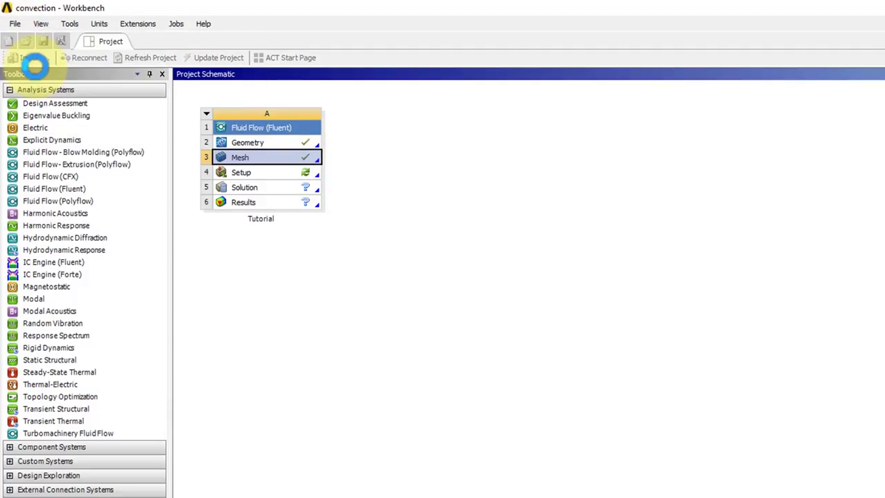